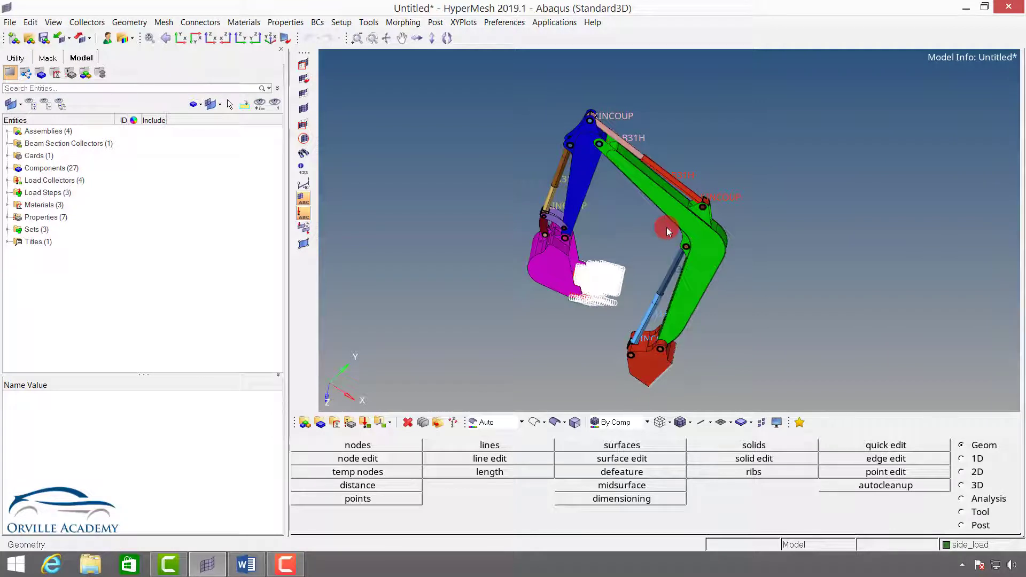
Step: Rotate the excavator arm to show its opposite side, zoomed out so it appears smaller
ctrl+right_drag(642, 223, 530, 261)
ctrl+drag(531, 261, 507, 209)
ctrl+middle_drag(507, 208, 562, 241)
ctrl+middle_drag(549, 205, 544, 208)
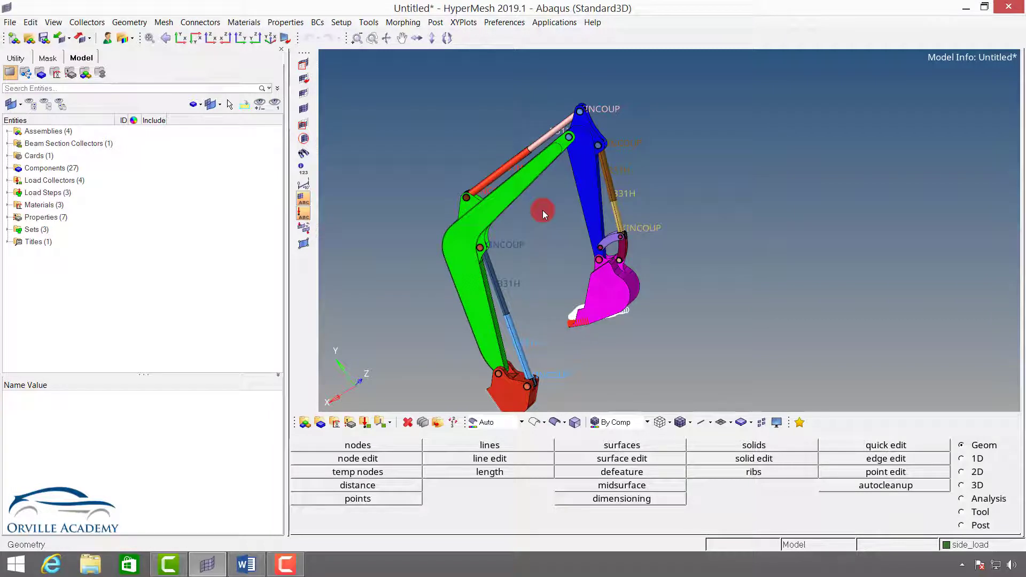
ctrl+middle_drag(540, 210, 538, 210)
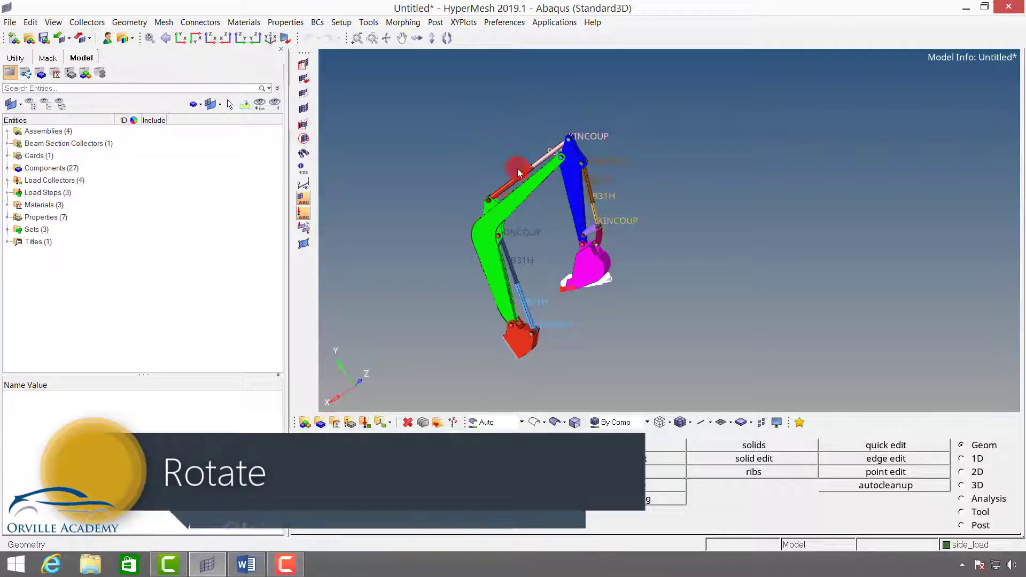
Step: Orbit the excavator arm until the boom stands more upright
ctrl+drag(563, 240, 672, 246)
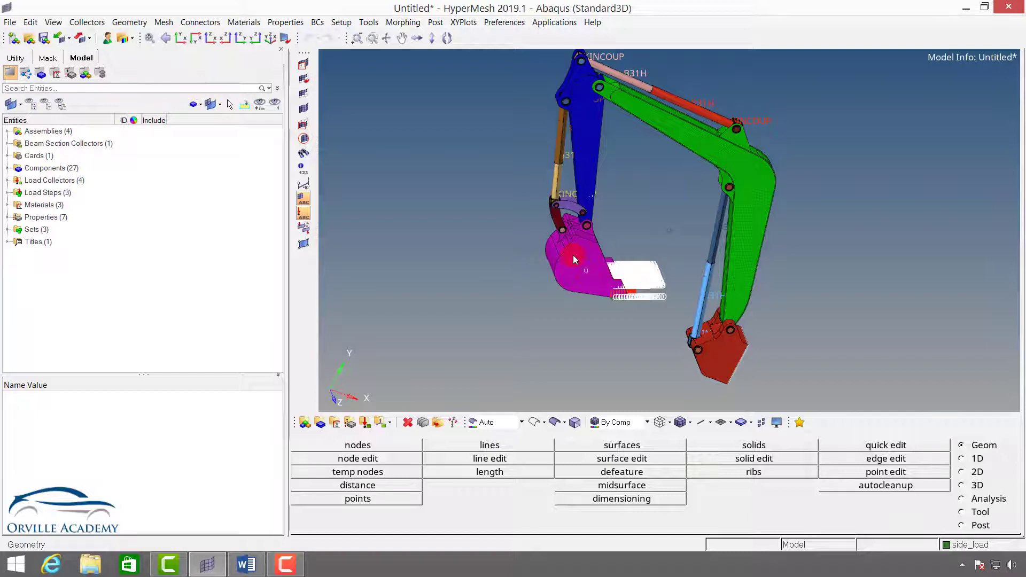
ctrl+drag(578, 249, 628, 276)
ctrl+drag(601, 200, 572, 156)
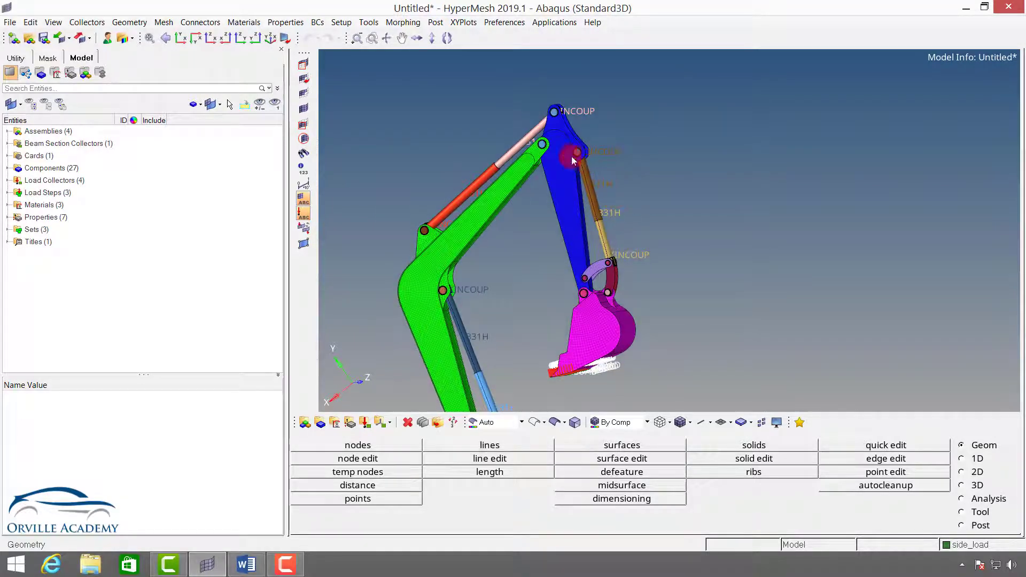
Step: Zoom in on the boom pin, zoom back out, and rotate to a full view of the arm
scroll(544, 145, up, 5)
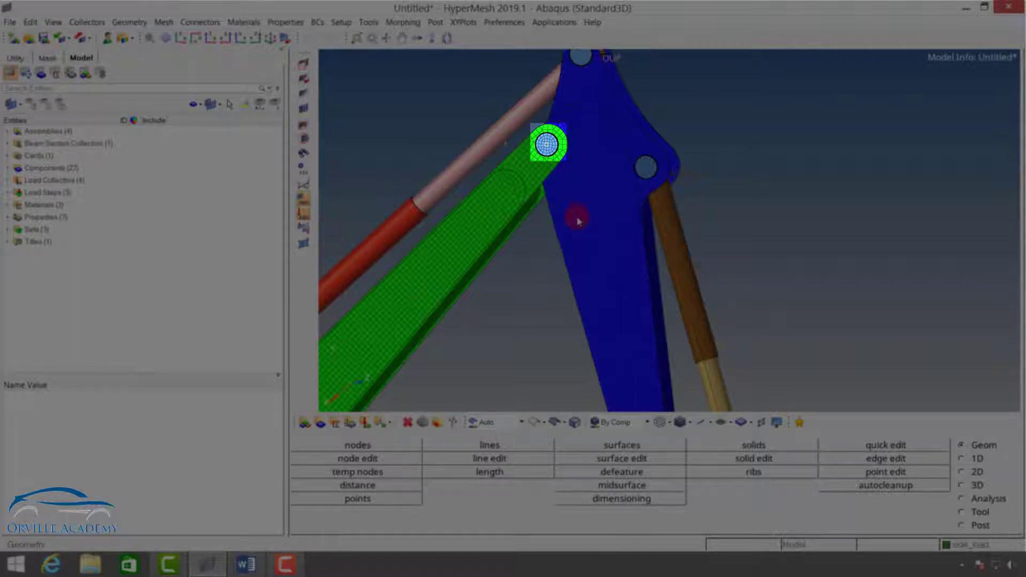
scroll(580, 218, down, 3)
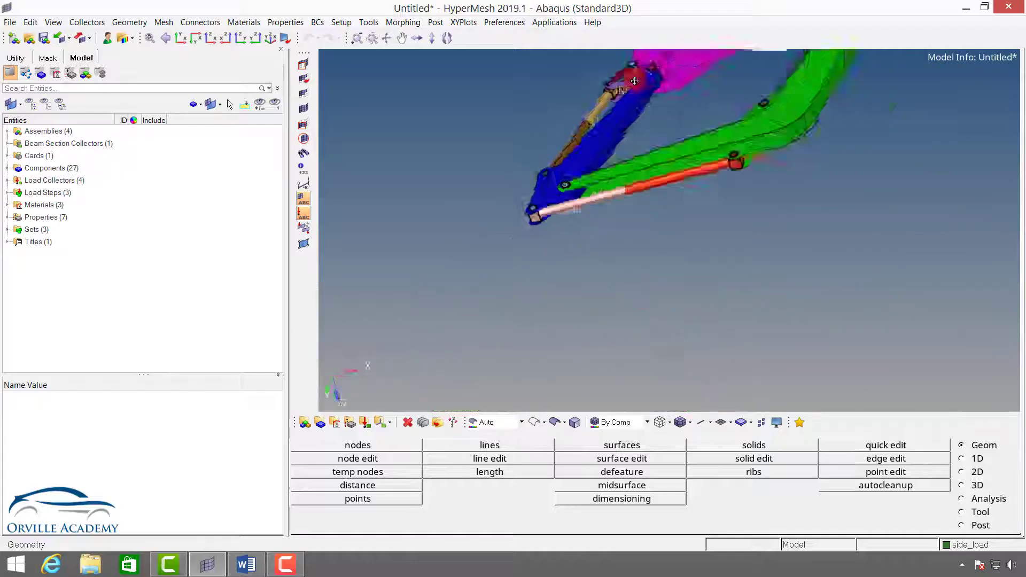
mouse_move(521, 127)
ctrl+mouse_down()
mouse_move(506, 287)
mouse_move(703, 339)
mouse_move(612, 307)
mouse_move(614, 222)
mouse_move(639, 268)
mouse_move(637, 324)
mouse_move(619, 294)
mouse_move(653, 235)
mouse_move(643, 246)
mouse_move(606, 234)
ctrl+mouse_up()
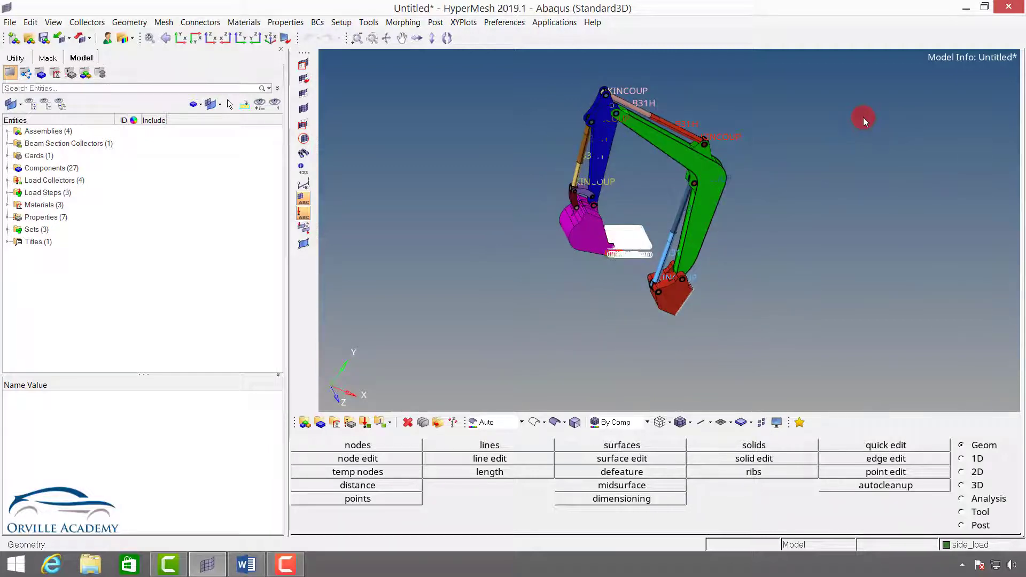
Step: Tilt the excavator arm slightly and pan it right and a little down
ctrl+drag(671, 216, 659, 209)
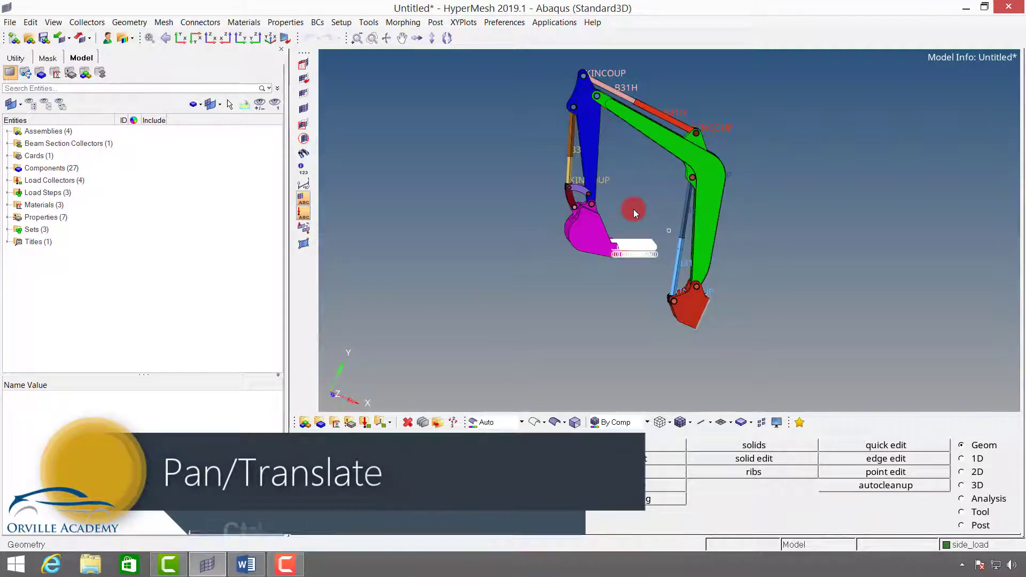
ctrl+right_drag(633, 210, 645, 237)
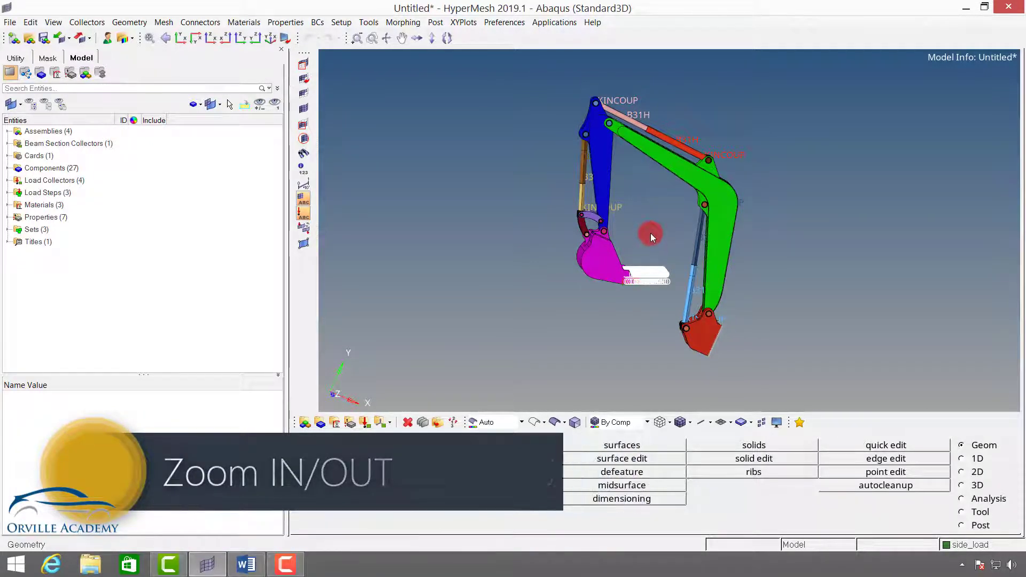
Step: Zoom out, then zoom in until the excavator arm fills more of the view
ctrl+scroll(650, 233, down, 3)
ctrl+scroll(651, 227, up, 4)
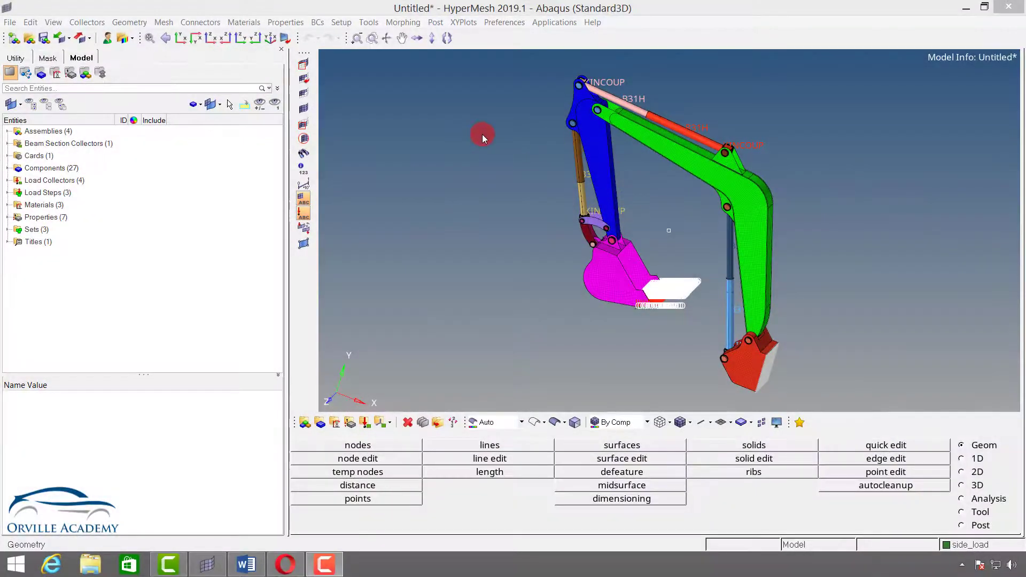
click(358, 39)
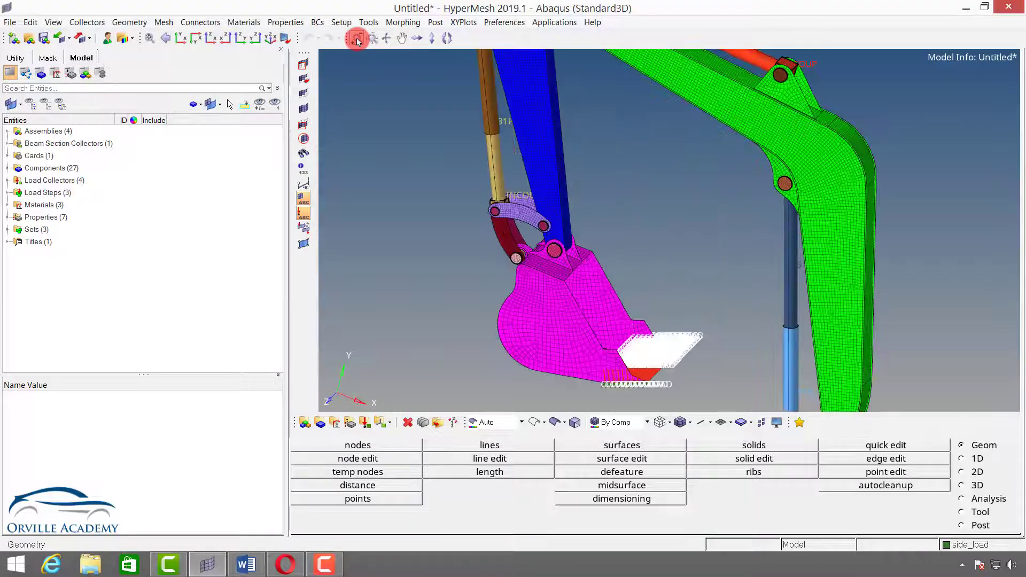
click(358, 40)
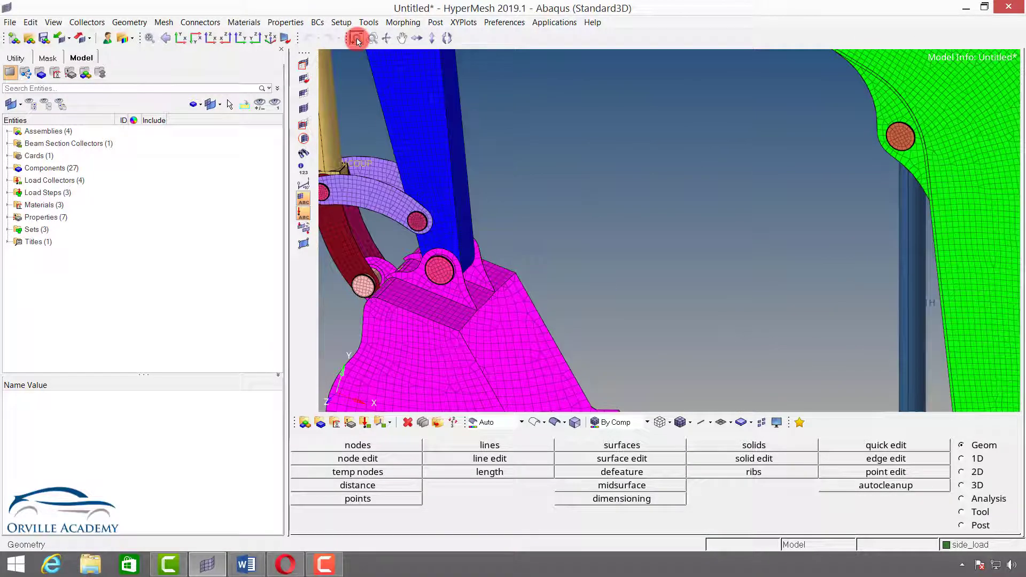
click(358, 40)
right_click(357, 39)
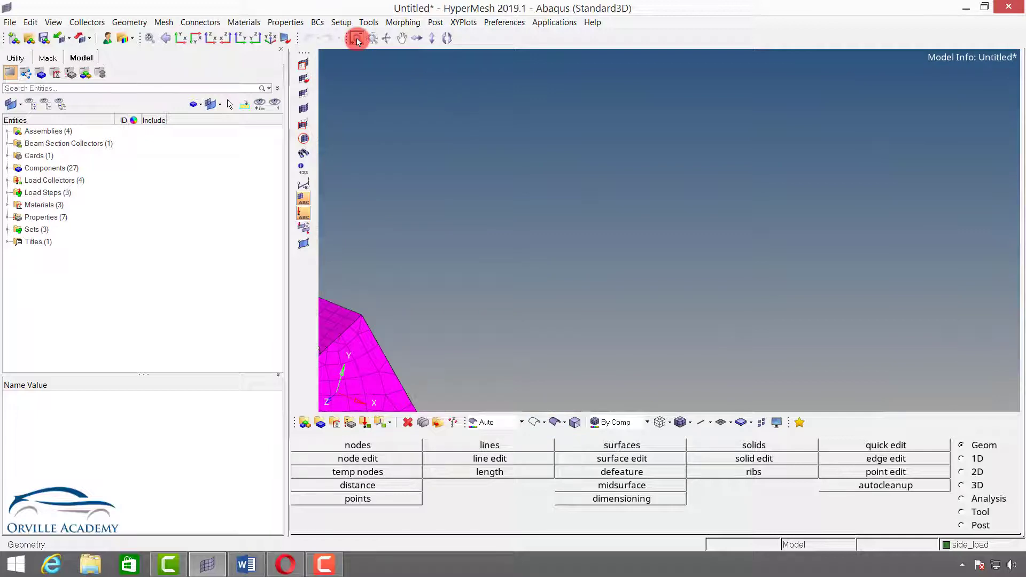
right_click(357, 39)
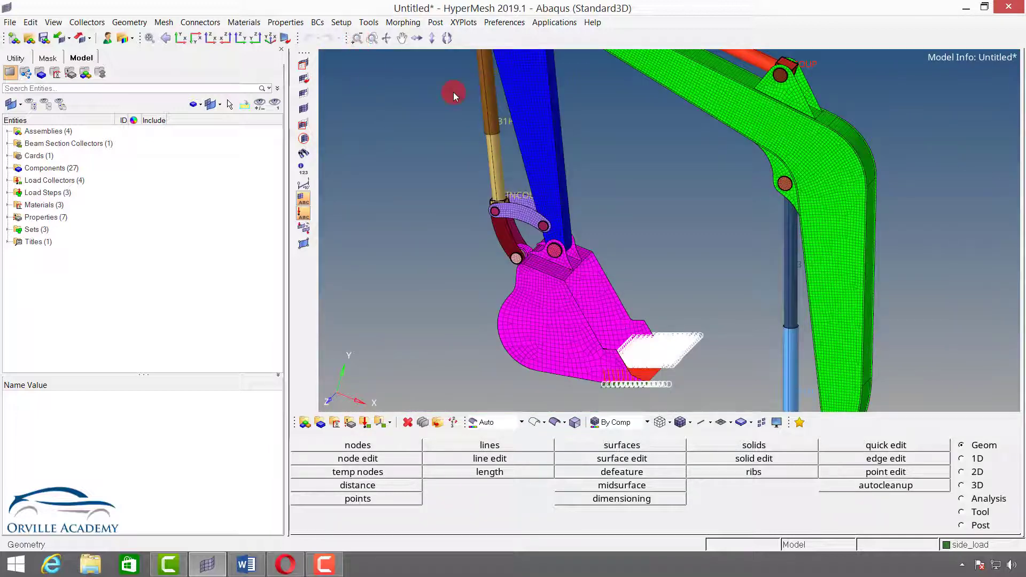
click(355, 43)
click(355, 43)
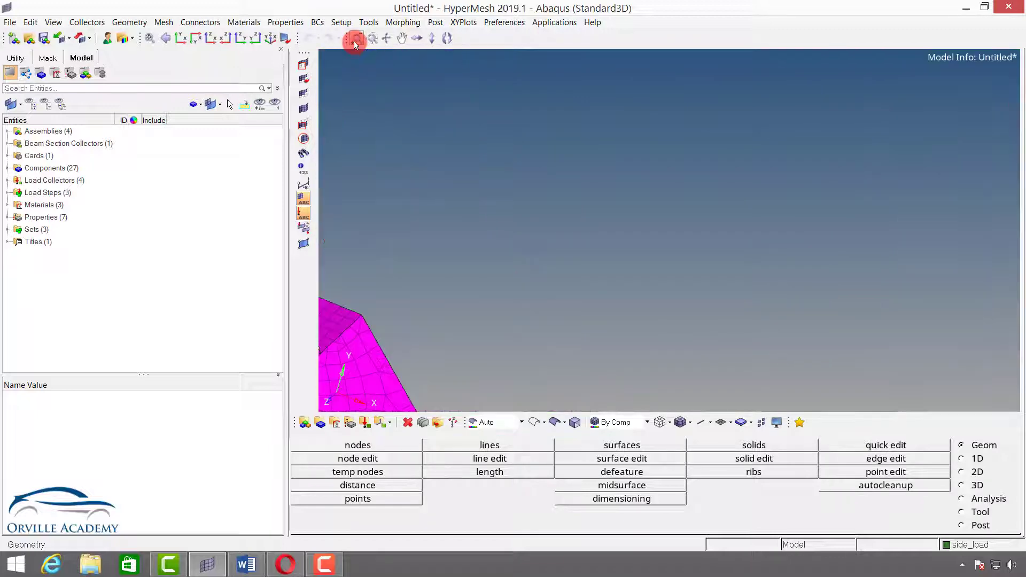
right_click(355, 43)
right_click(355, 43)
right_click(355, 43)
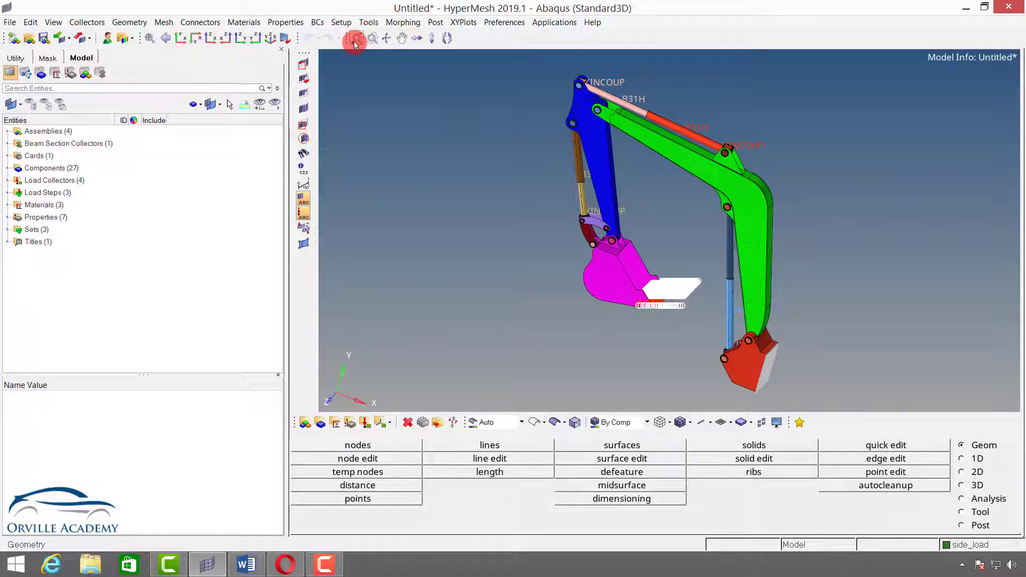
click(586, 65)
Step: Circle-zoom onto the blue arm's top joint, then fit the whole excavator back in view
click(374, 40)
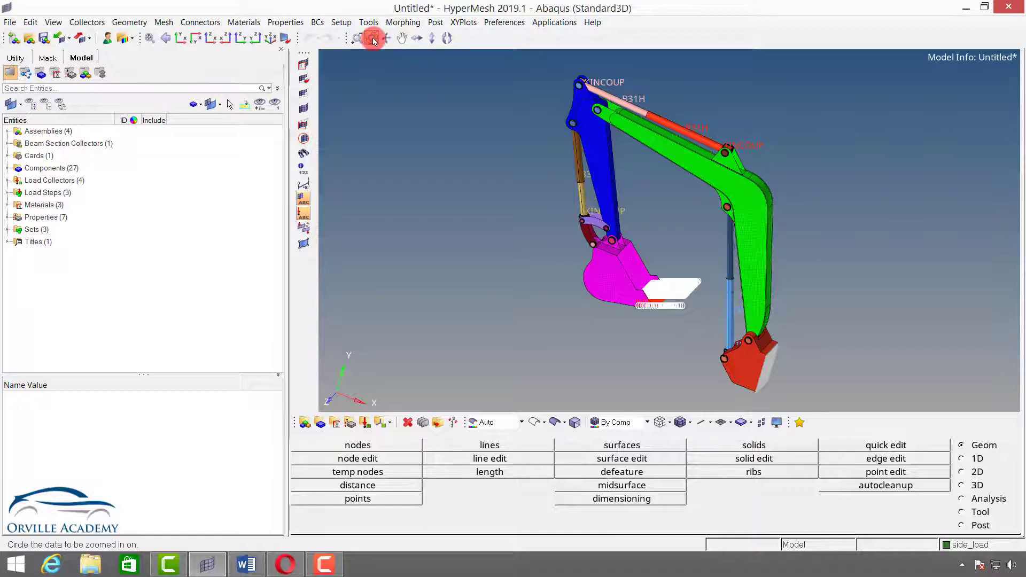
mouse_move(582, 71)
mouse_down()
mouse_move(531, 101)
mouse_move(564, 144)
mouse_move(637, 139)
mouse_move(637, 93)
mouse_move(591, 72)
mouse_up()
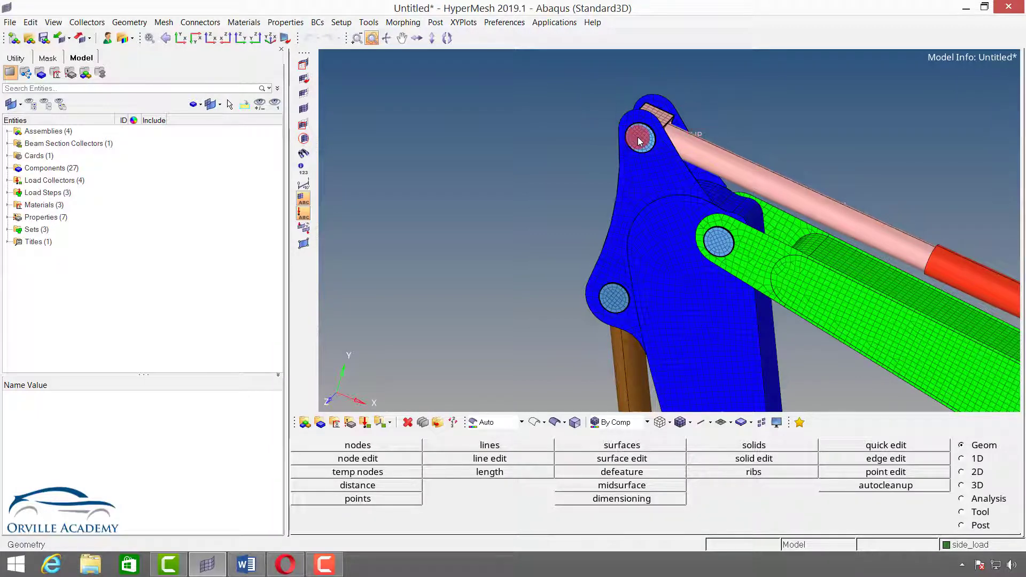
mouse_move(595, 109)
mouse_down()
mouse_move(614, 161)
mouse_move(691, 165)
mouse_up()
mouse_move(649, 79)
mouse_down()
mouse_move(636, 76)
mouse_move(645, 82)
mouse_up()
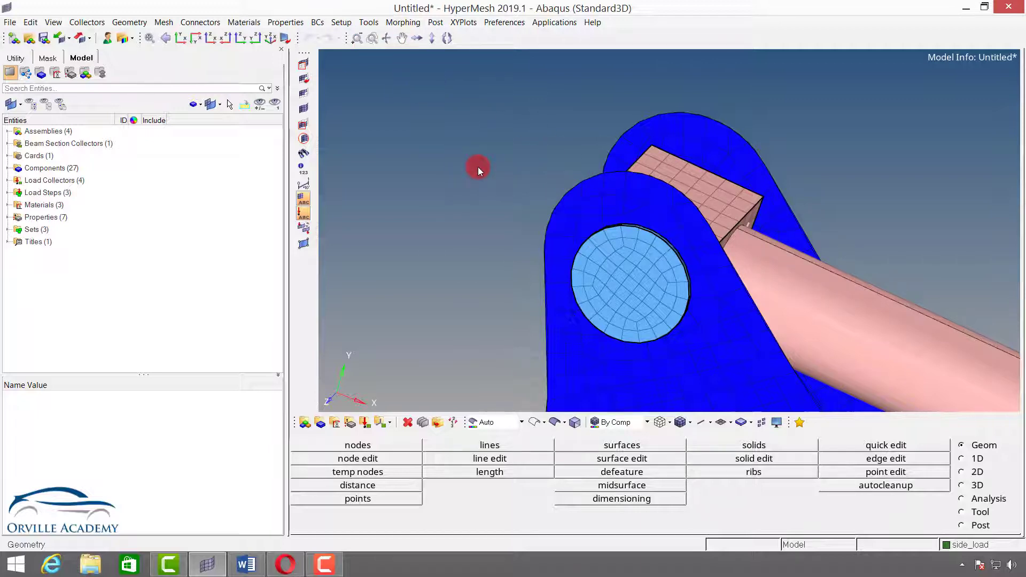
key(f)
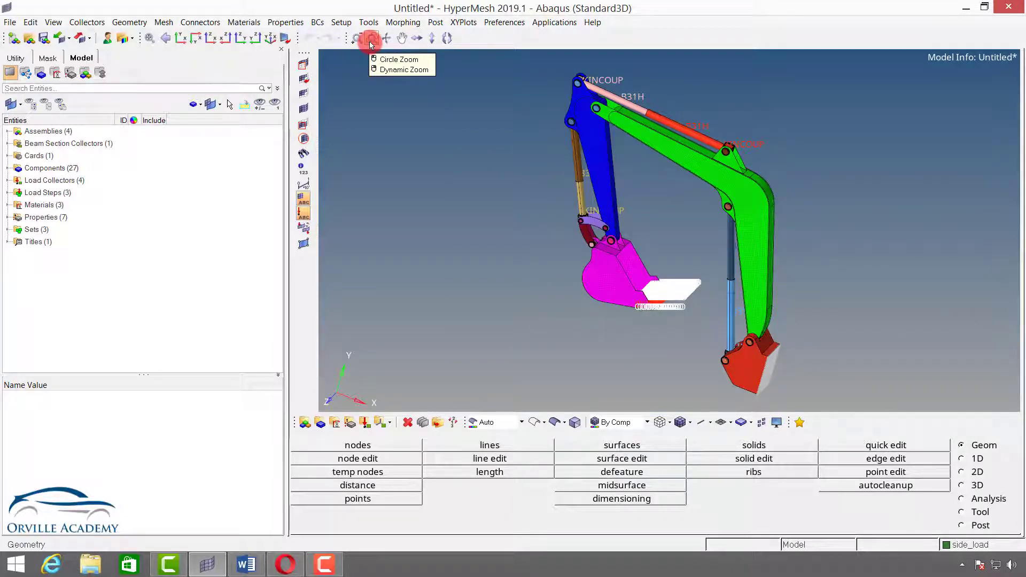
click(372, 40)
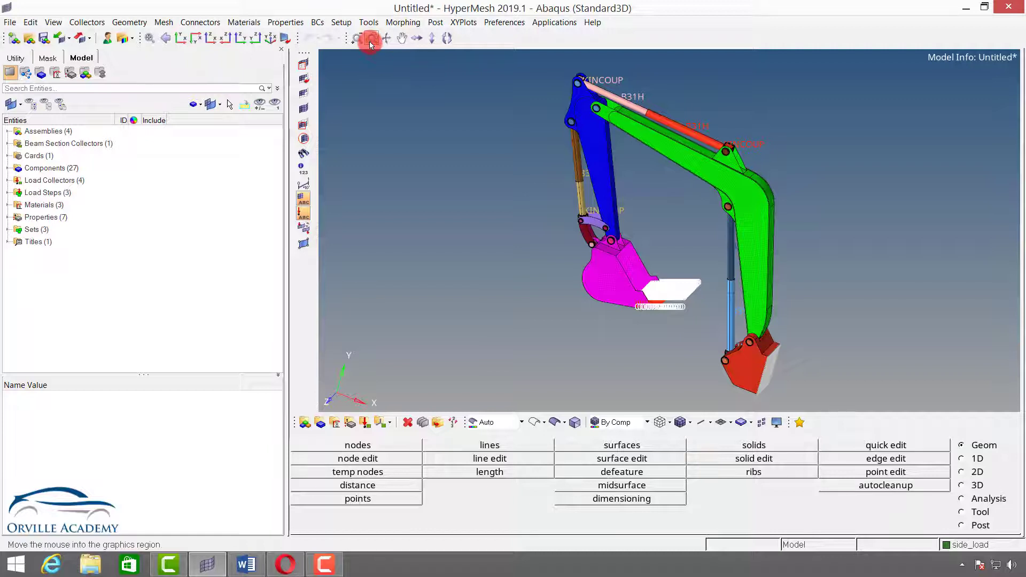
click(371, 39)
click(372, 40)
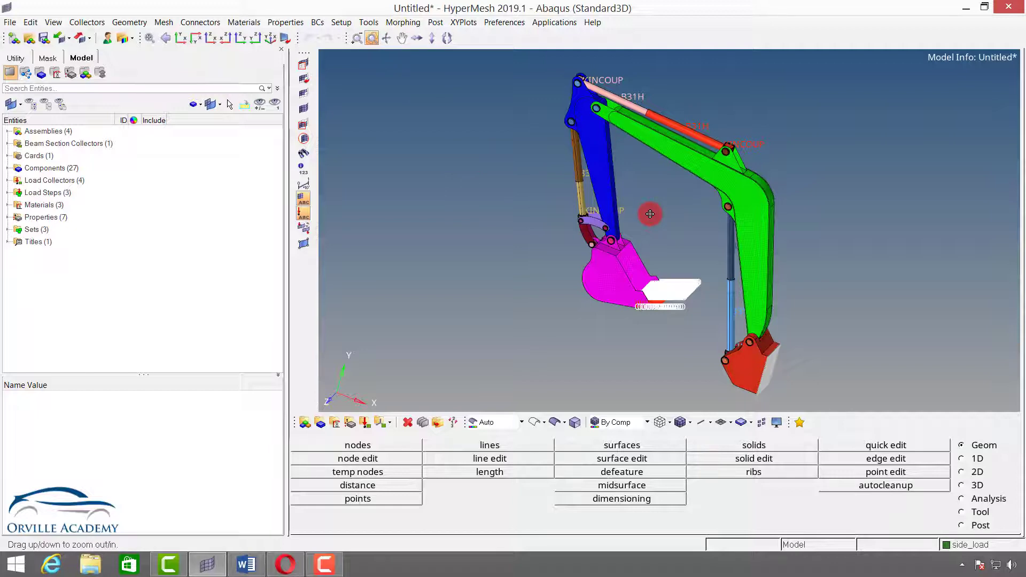
drag(651, 214, 630, 167)
drag(573, 85, 584, 172)
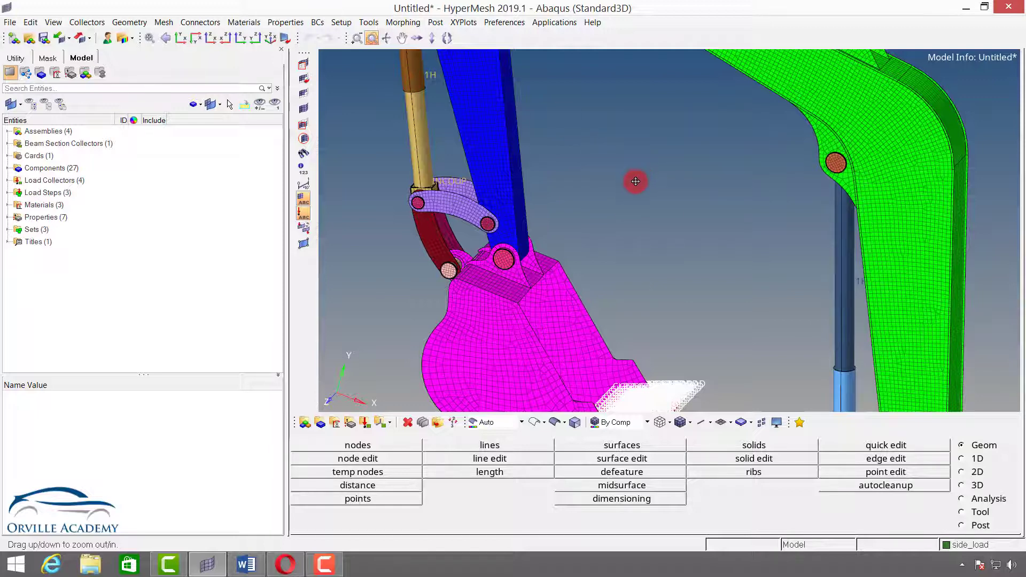
drag(660, 266, 661, 269)
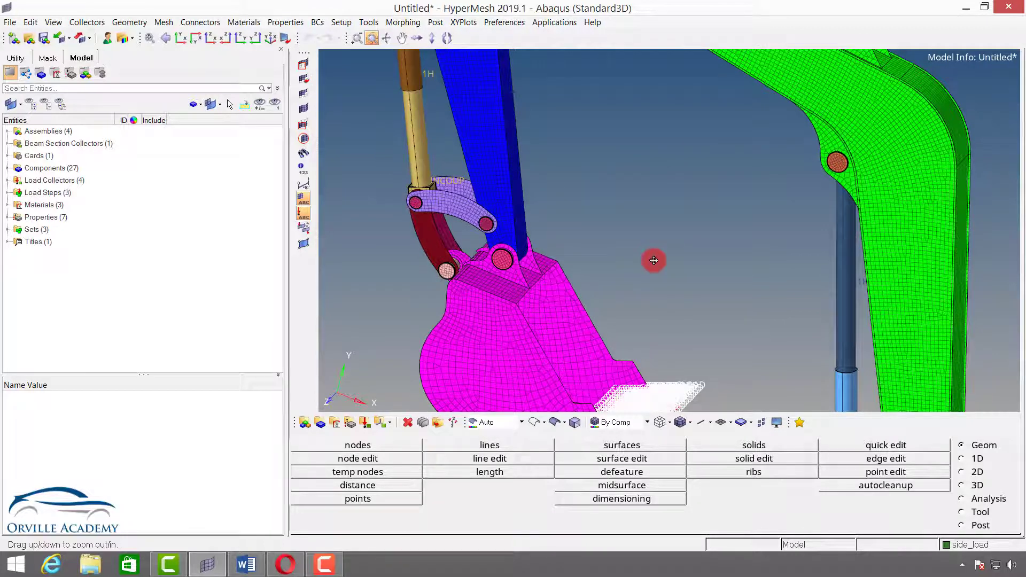
key(f)
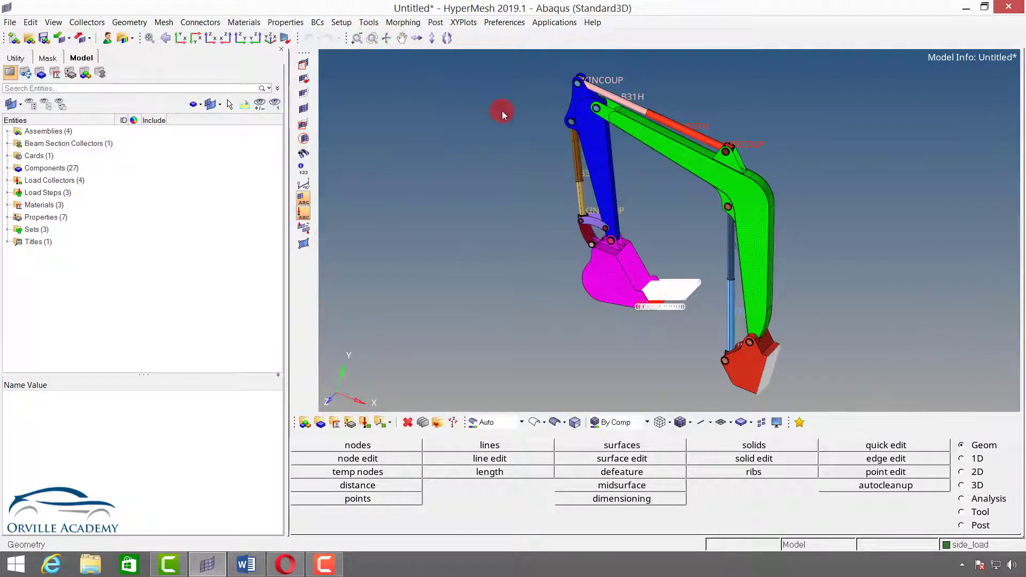
Step: Use Dynamic Rotate to turn the excavator to a new orientation
click(387, 39)
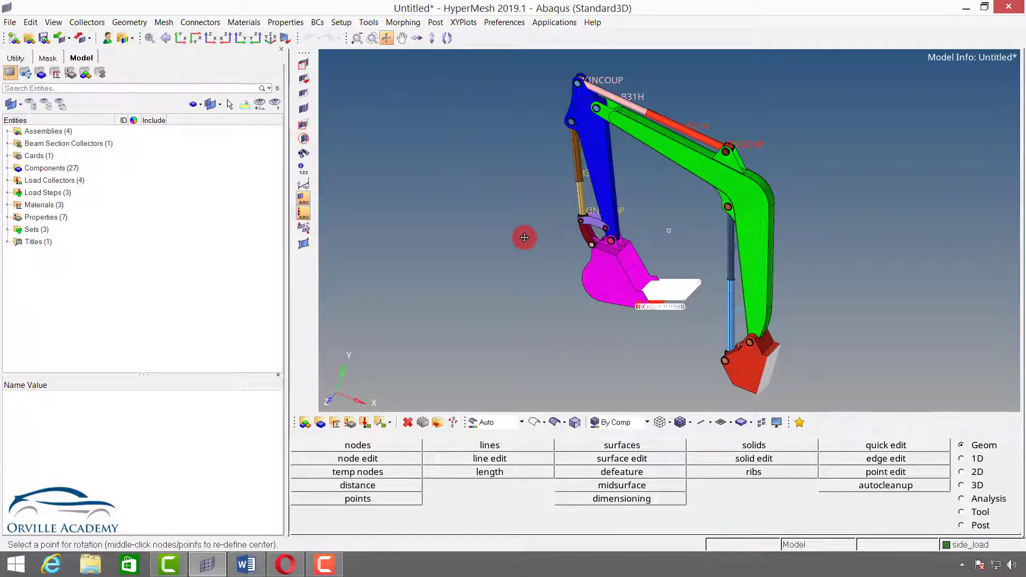
drag(523, 240, 551, 87)
click(386, 38)
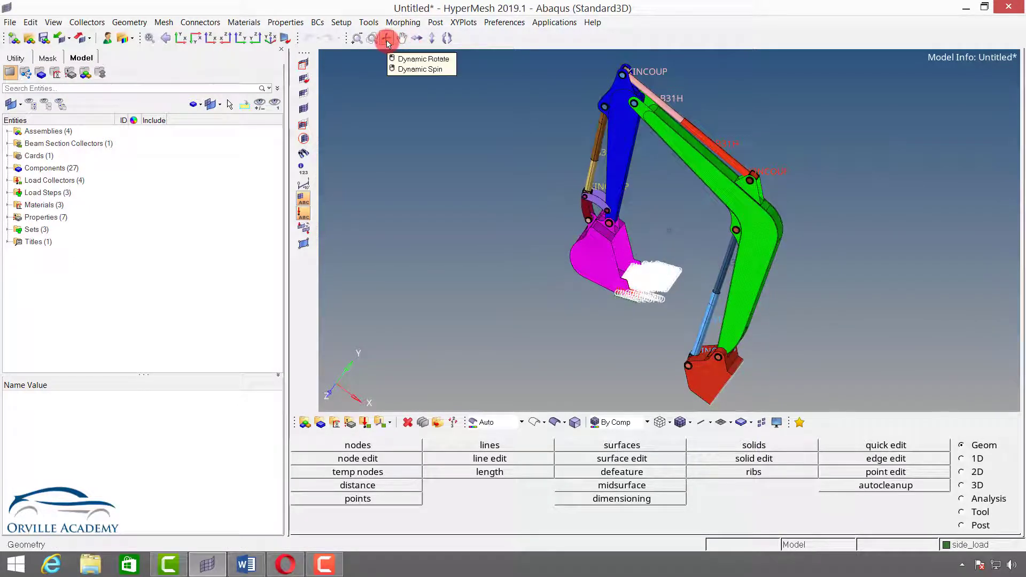
Step: Rotate the excavator again to show another side, then fit it to the view
click(387, 38)
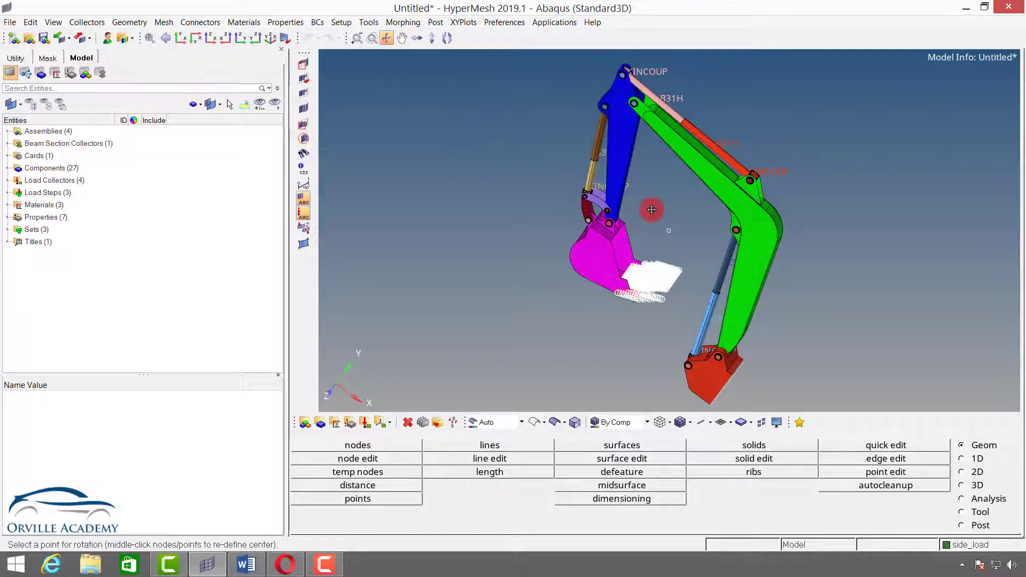
drag(652, 210, 604, 199)
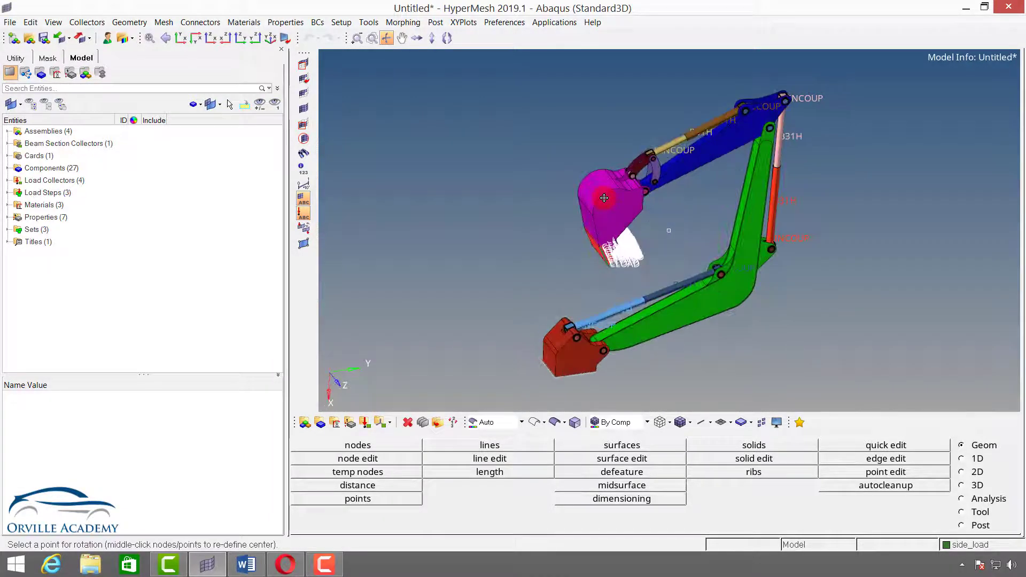
click(357, 39)
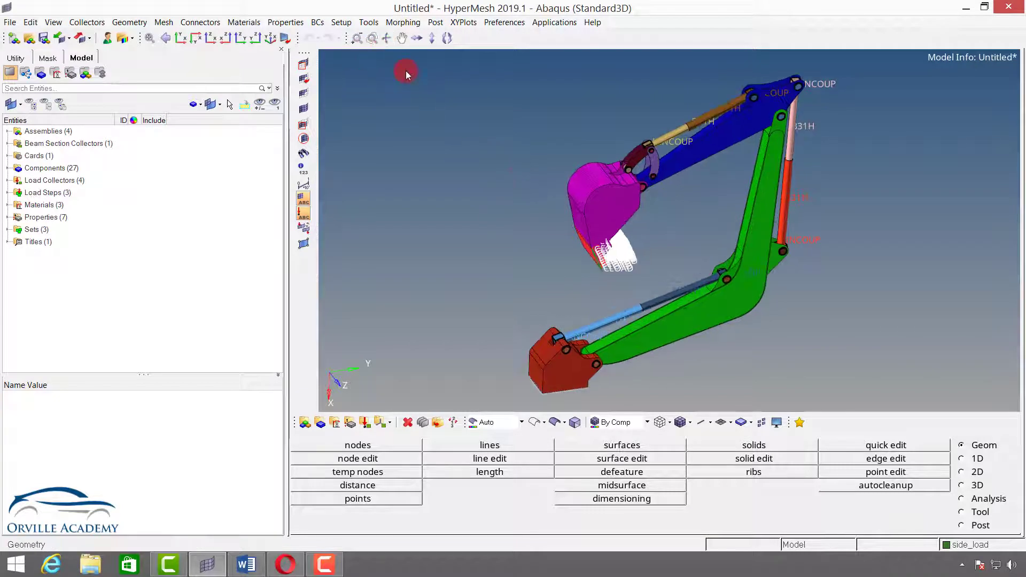
Step: Pan the excavator model across the viewport with the Pan tool
click(402, 38)
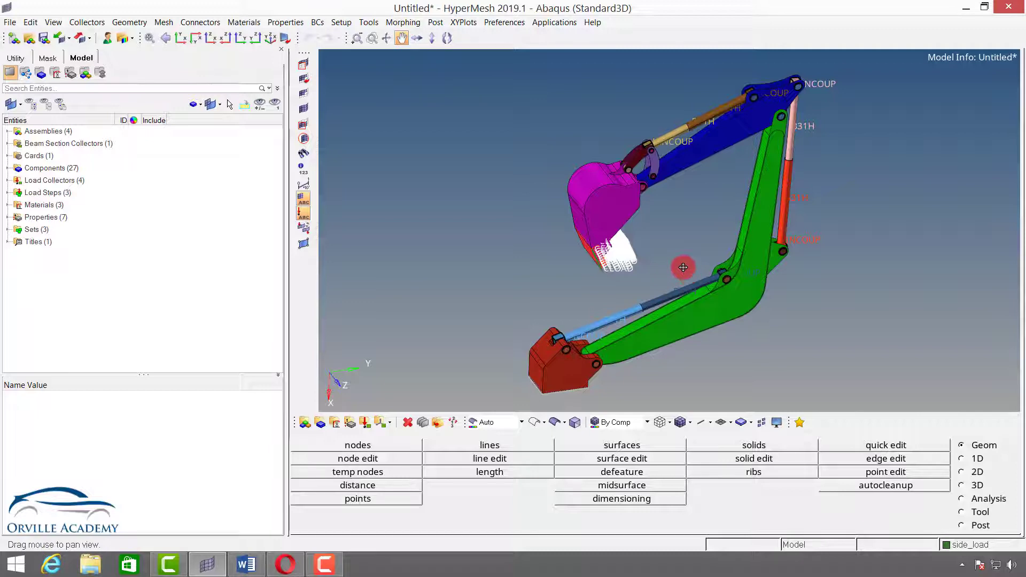
mouse_move(683, 267)
mouse_down()
mouse_move(355, 230)
mouse_move(1018, 176)
mouse_move(274, 223)
mouse_move(724, 216)
mouse_move(577, 133)
mouse_move(548, 157)
mouse_move(738, 289)
mouse_up()
click(402, 39)
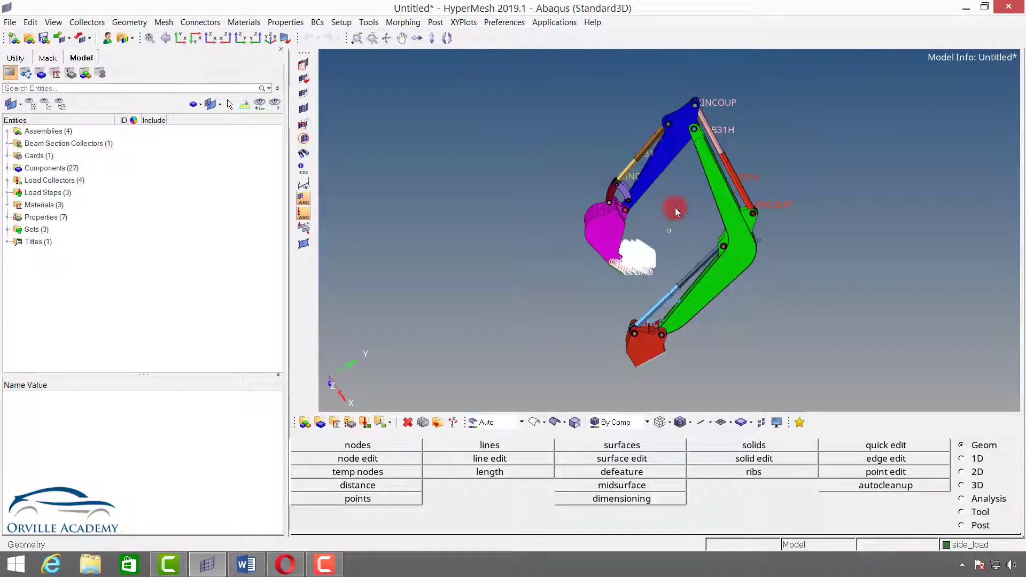
Step: Rotate the model left/right, up/down and clockwise until it is nearly inverted, red base on top
click(415, 39)
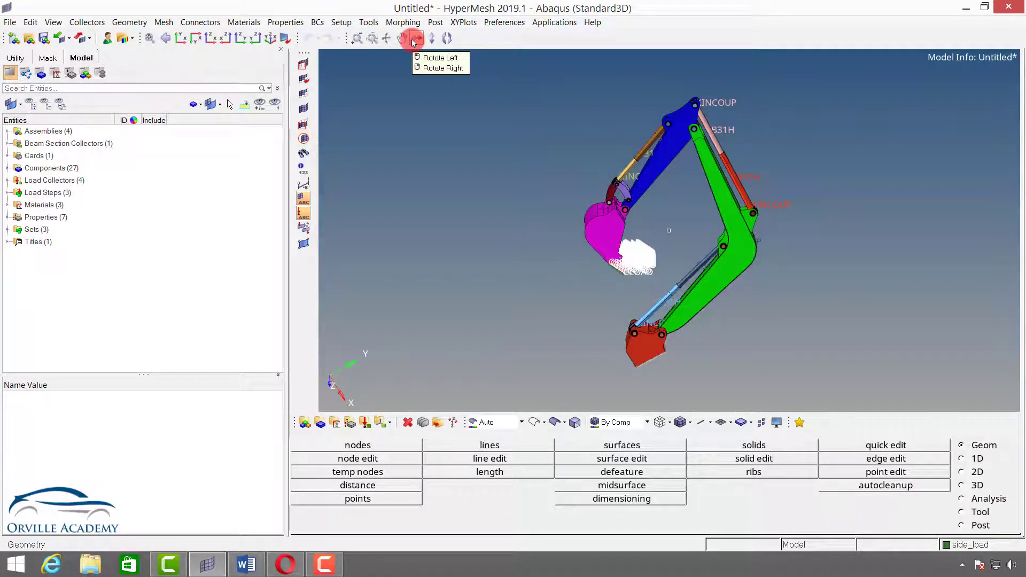
click(416, 39)
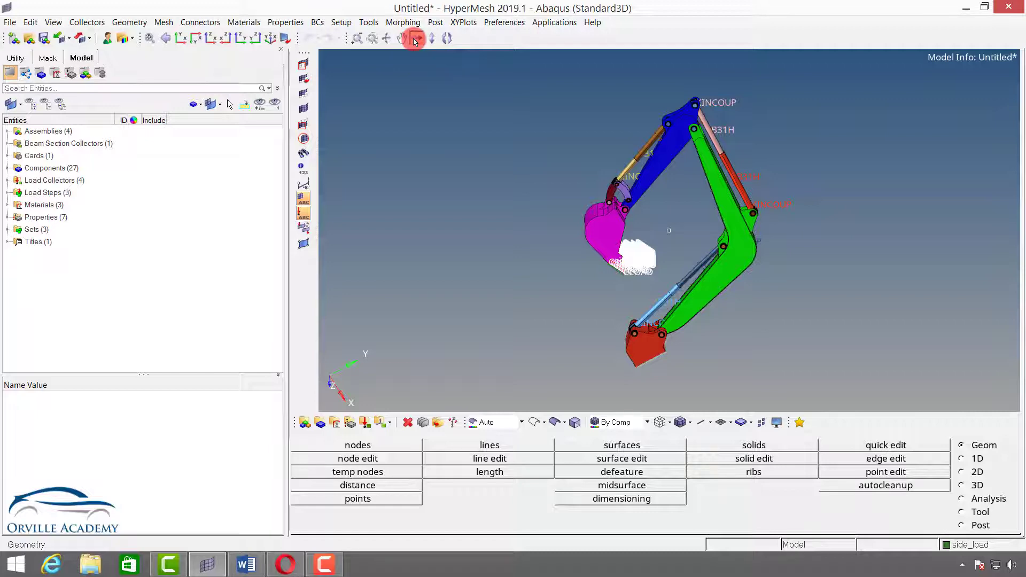
drag(417, 40, 421, 38)
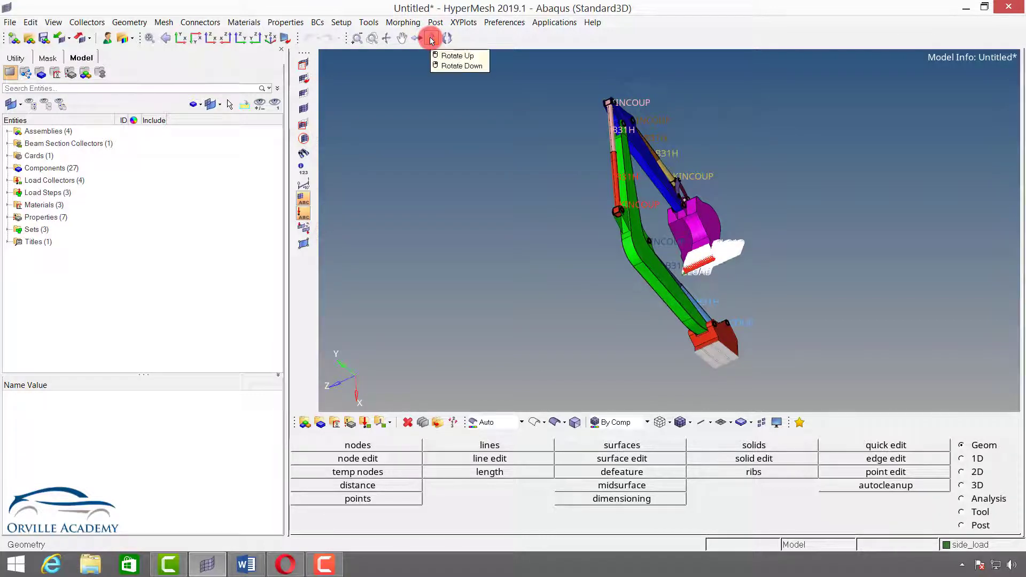
drag(431, 40, 432, 40)
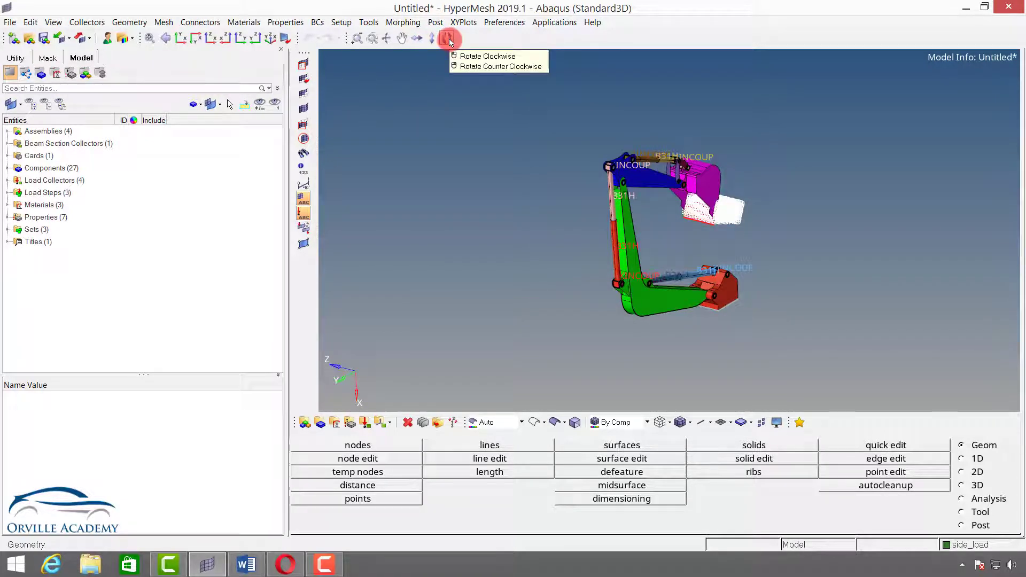
drag(450, 43, 450, 42)
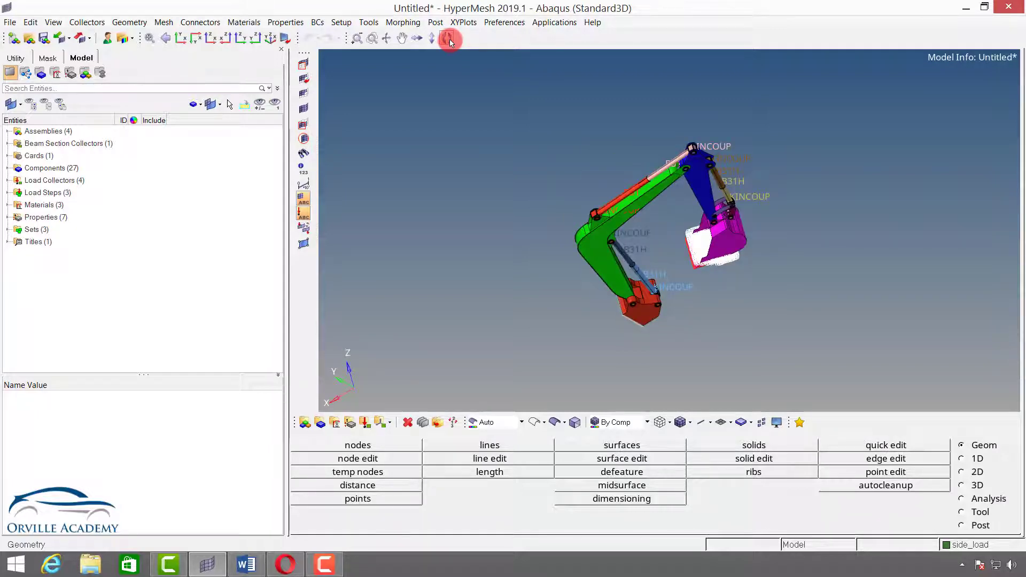
drag(450, 40, 334, 65)
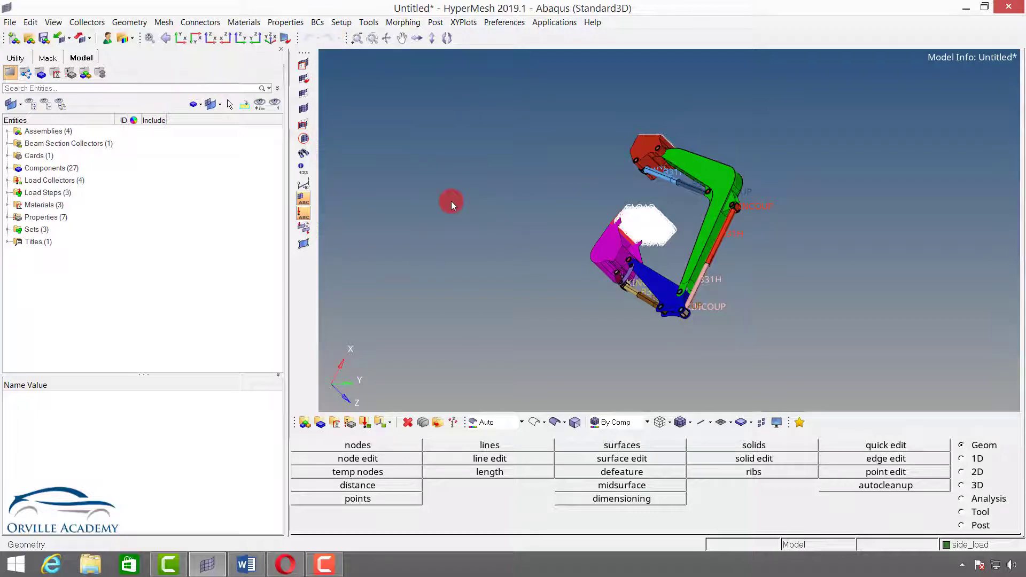